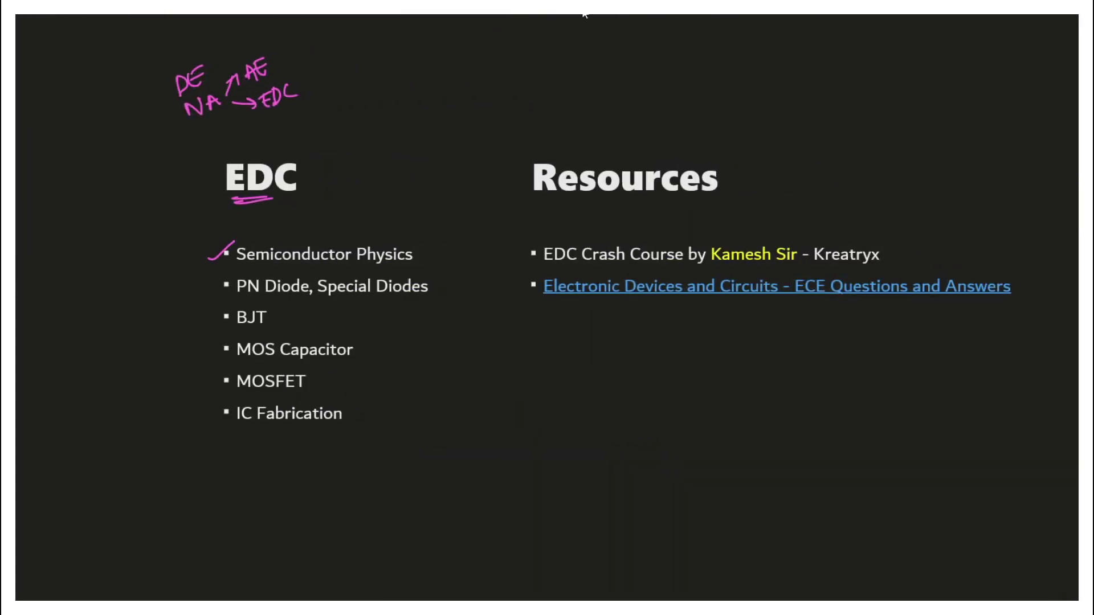
# In pink ink, tick PN Diode and Special Diodes, underline BJT and MOSFET, cross MOS Capacitor, tick IC Fabrication
pyautogui.moveTo(217, 290); pyautogui.dragTo(242, 276)
pyautogui.moveTo(430, 288)
pyautogui.mouseDown()
pyautogui.moveTo(445, 278)
pyautogui.moveTo(448, 298)
pyautogui.mouseUp()
pyautogui.moveTo(219, 318)
pyautogui.mouseDown()
pyautogui.moveTo(241, 308)
pyautogui.moveTo(269, 332)
pyautogui.mouseUp()
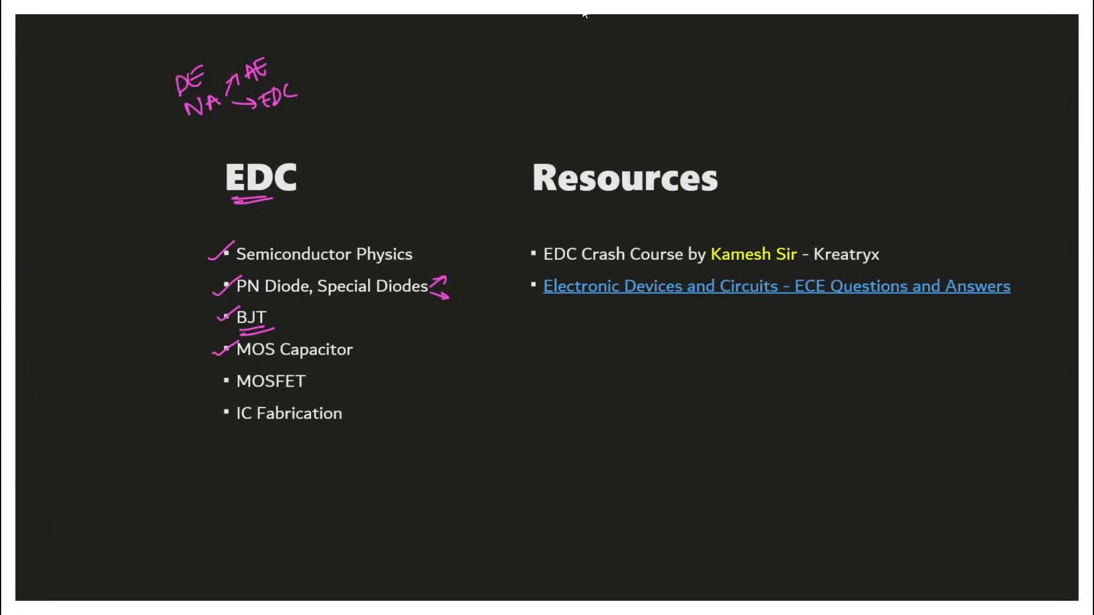
pyautogui.moveTo(358, 341)
pyautogui.mouseDown()
pyautogui.moveTo(371, 356)
pyautogui.moveTo(355, 357)
pyautogui.mouseUp()
pyautogui.moveTo(239, 391); pyautogui.dragTo(276, 395)
pyautogui.moveTo(218, 415)
pyautogui.mouseDown()
pyautogui.moveTo(232, 407)
pyautogui.moveTo(306, 424)
pyautogui.mouseUp()
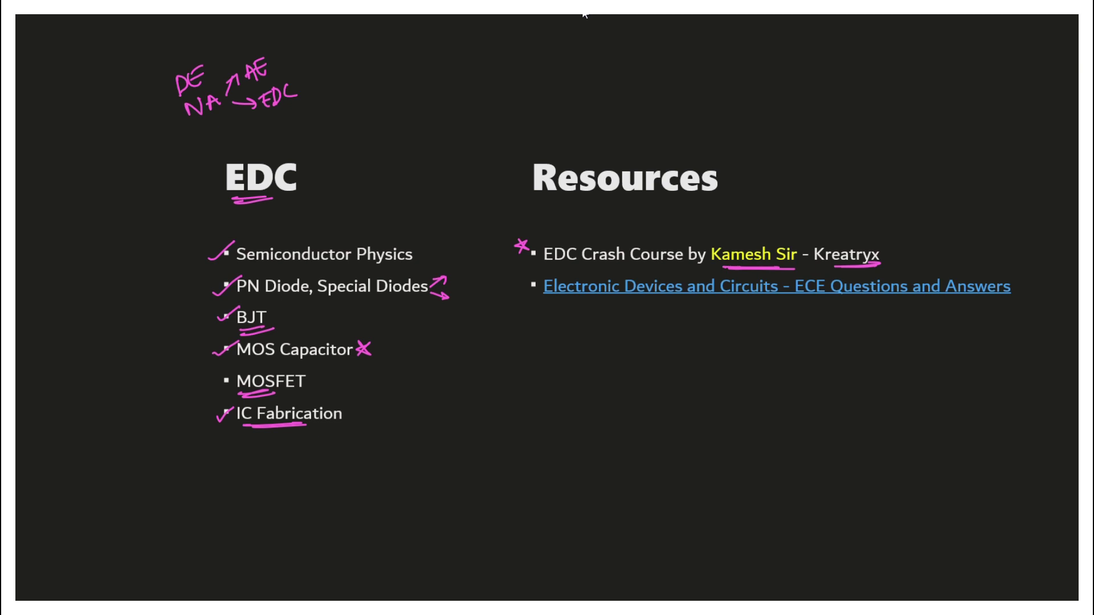
# Add a pink tick beside the ECE questions and answers resource link
pyautogui.moveTo(512, 292); pyautogui.dragTo(544, 275)
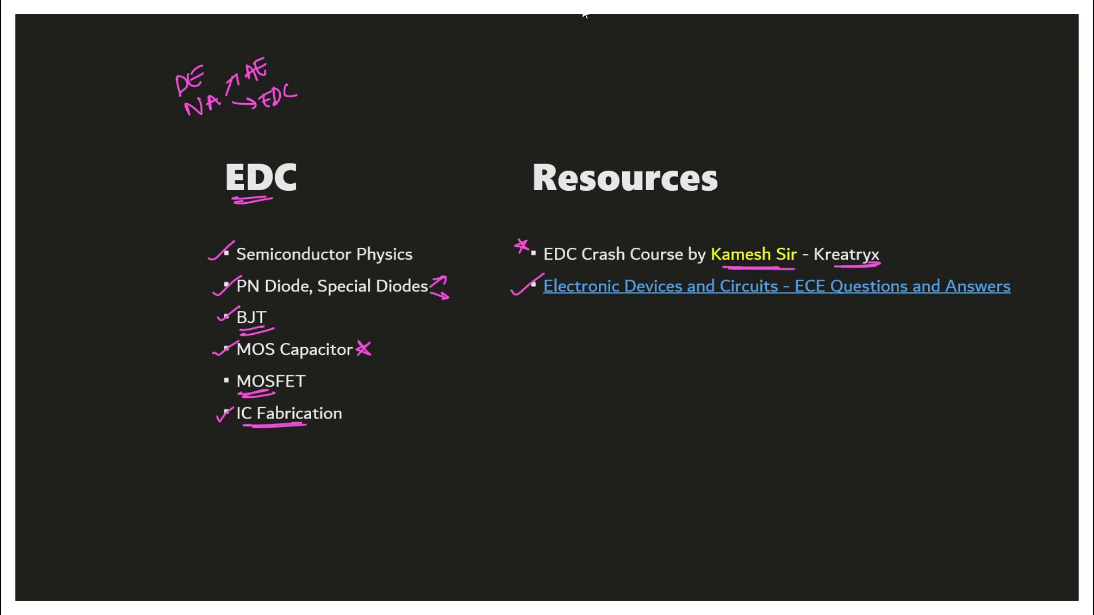